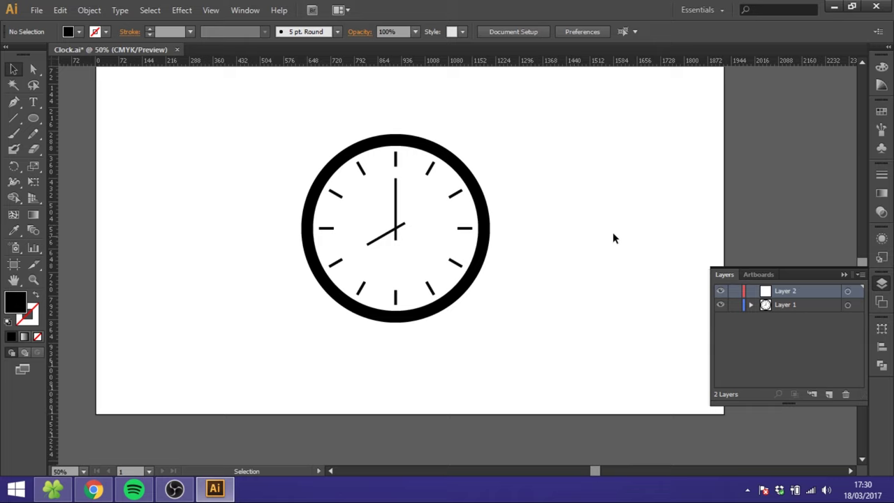
# Step: Hide Layer 1 and turn on Show Grid and Snap to Grid over the empty artboard
pyautogui.click(720, 304)
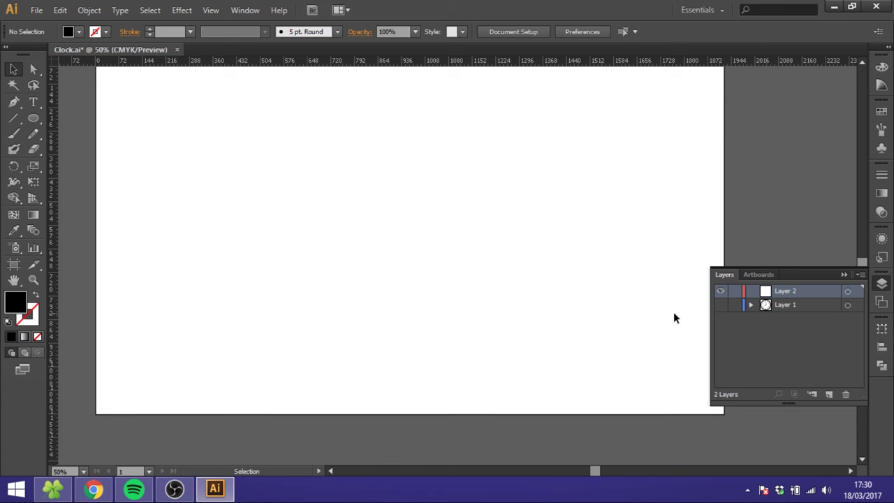
pyautogui.click(210, 11)
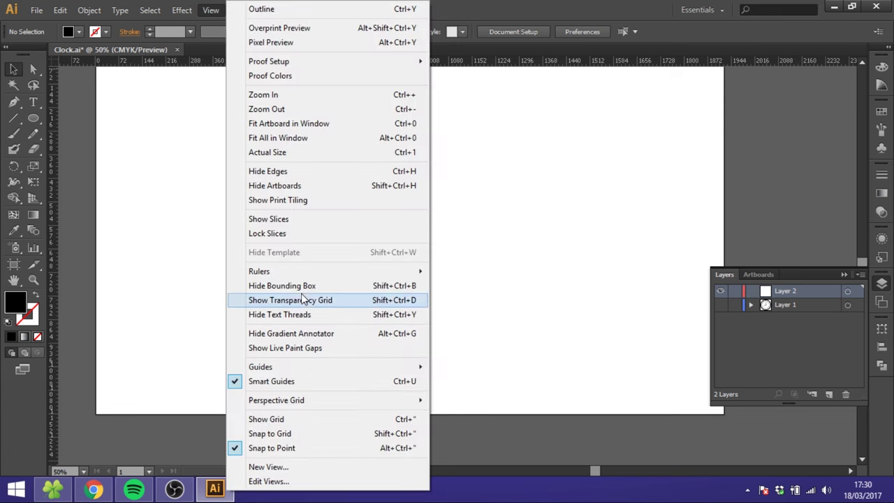
pyautogui.click(280, 419)
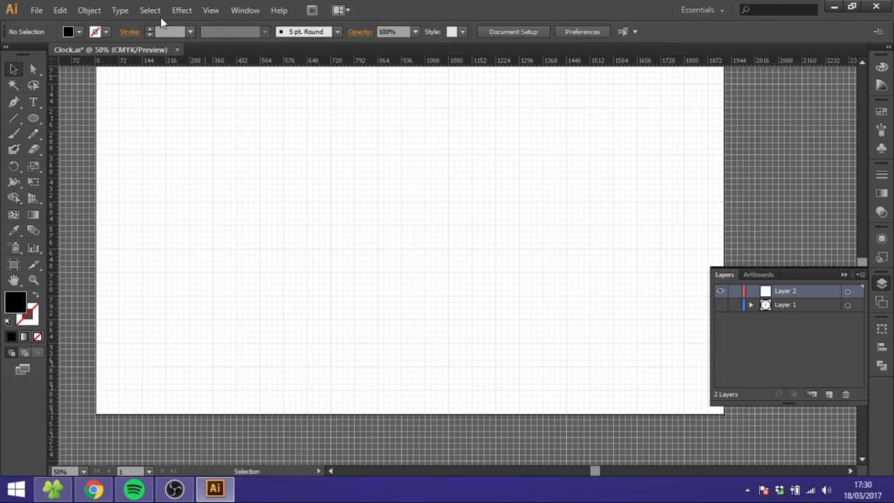
pyautogui.click(209, 10)
pyautogui.click(284, 433)
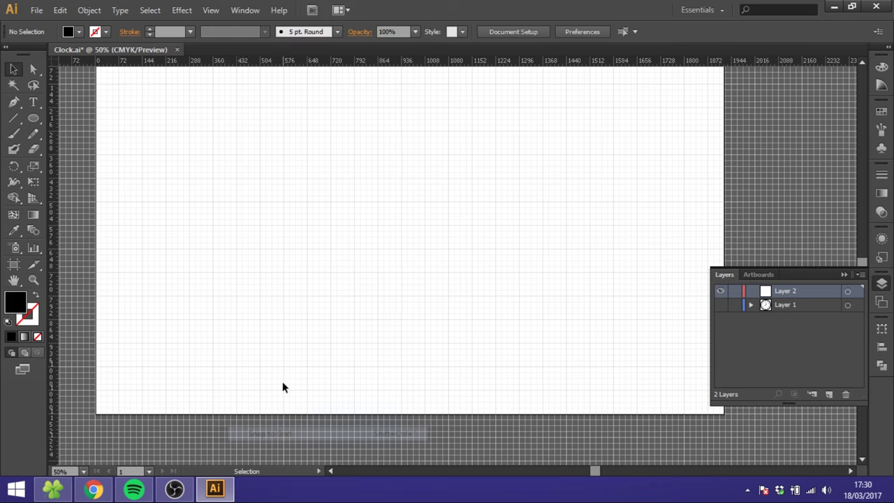
pyautogui.click(33, 279)
# Step: Zoom to 66.67% and draw a large black circle near the artboard's top centre
pyautogui.click(435, 194)
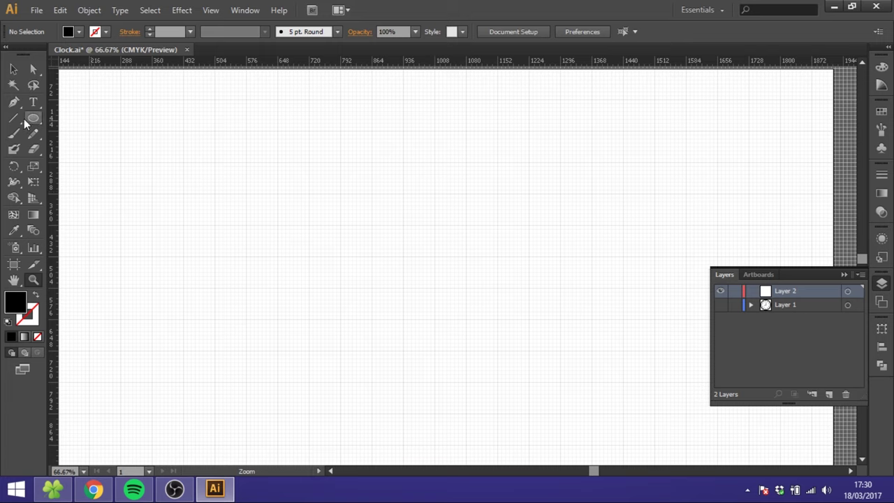
pyautogui.moveTo(33, 119); pyautogui.dragTo(83, 148)
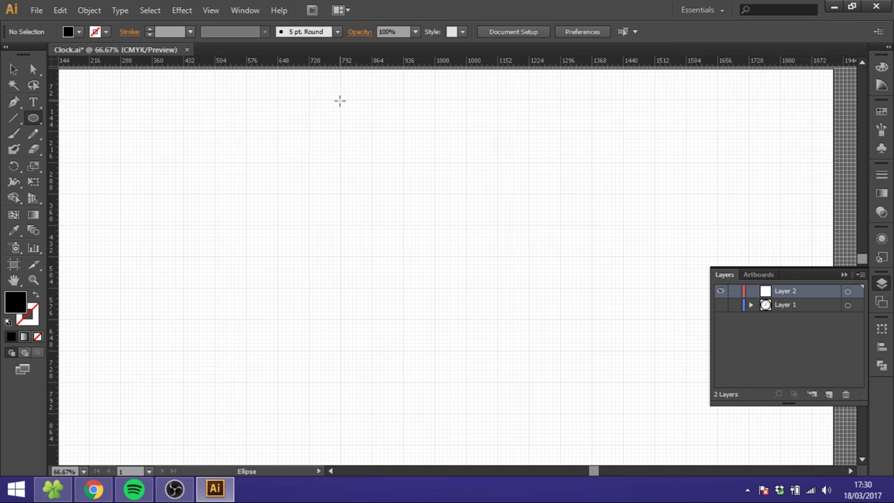
pyautogui.moveTo(340, 100); pyautogui.dragTo(465, 349)
pyautogui.click(14, 69)
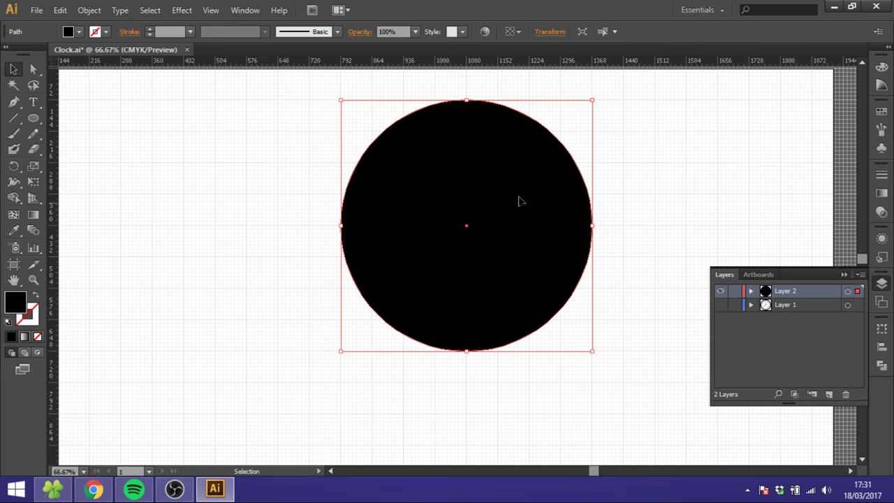
# Step: Duplicate the black circle and nudge the copy back onto the original
pyautogui.click(315, 185)
pyautogui.click(478, 178)
pyautogui.keyDown('alt'); pyautogui.moveTo(481, 192); pyautogui.dragTo(480, 192); pyautogui.keyUp('alt')
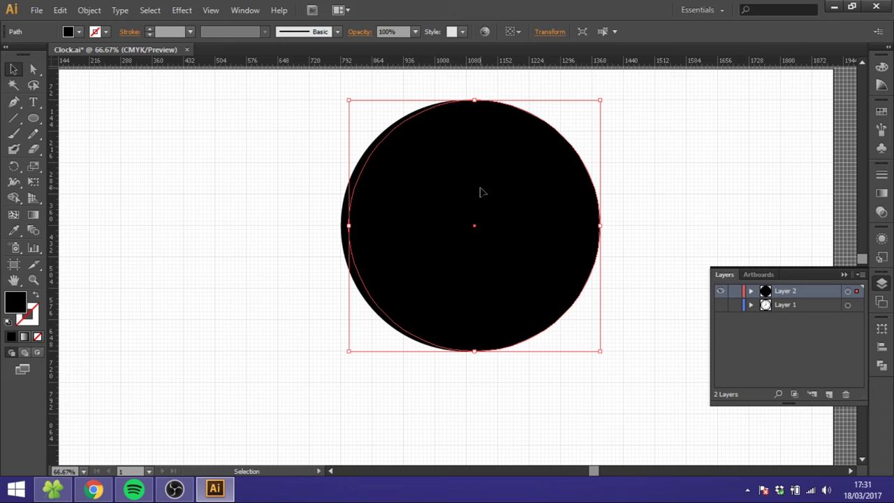
pyautogui.press('Left')
pyautogui.press('Left')
pyautogui.press('Left')
pyautogui.press('Left')
pyautogui.press('Left')
pyautogui.press('Left')
pyautogui.press('Left')
pyautogui.press('Left')
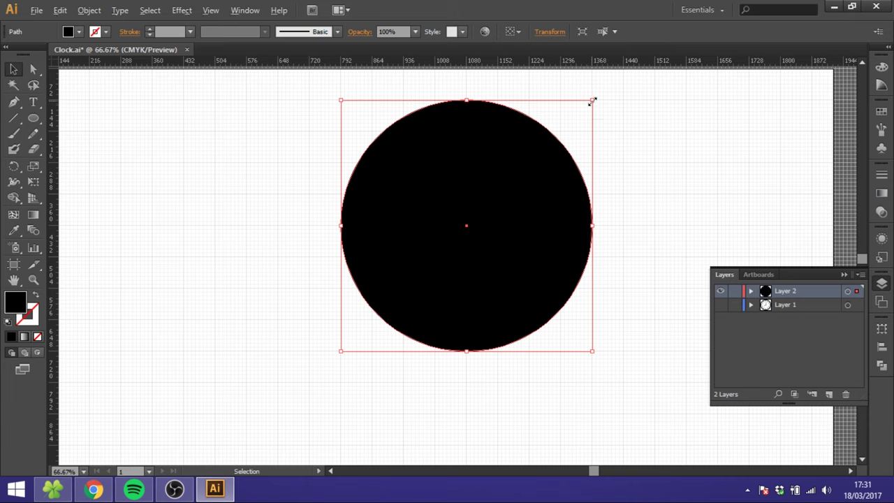
# Step: Shrink the copy into a smaller concentric circle and fill it white
pyautogui.moveTo(592, 102); pyautogui.dragTo(579, 113)
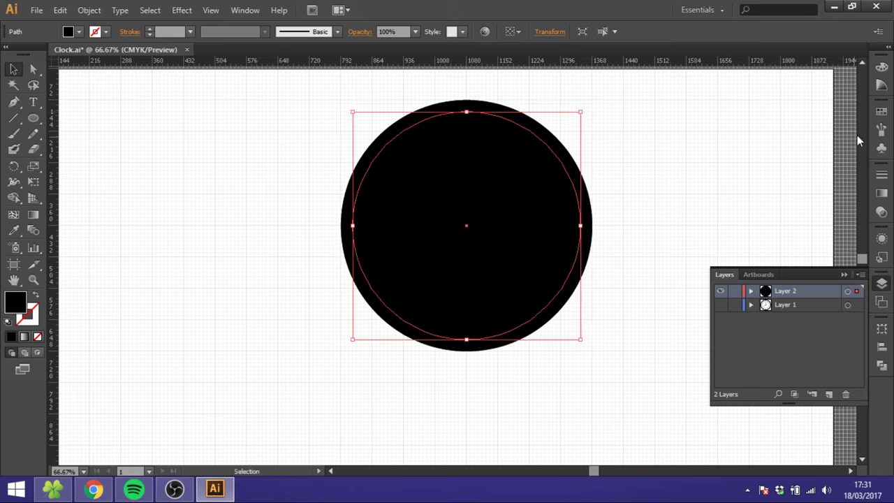
pyautogui.click(884, 117)
pyautogui.click(737, 117)
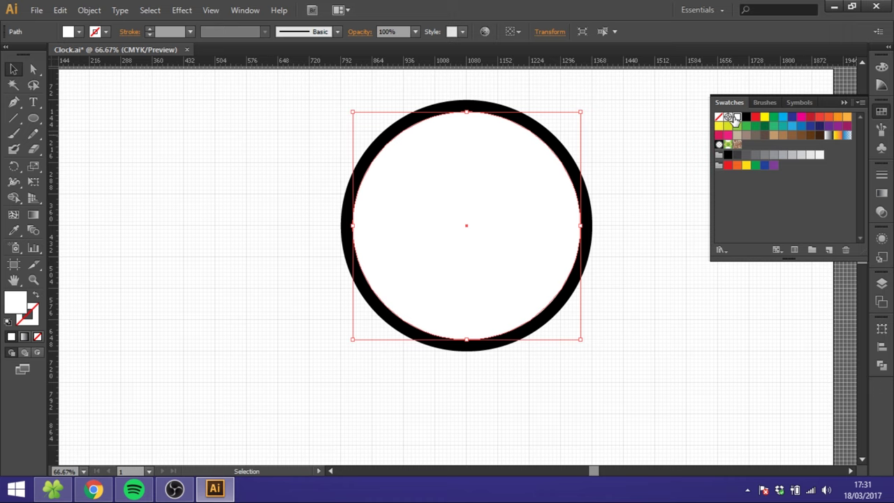
pyautogui.click(255, 152)
# Step: Deselect the circles and lock the ring's Layer 2
pyautogui.moveTo(290, 144); pyautogui.dragTo(614, 270)
pyautogui.click(639, 243)
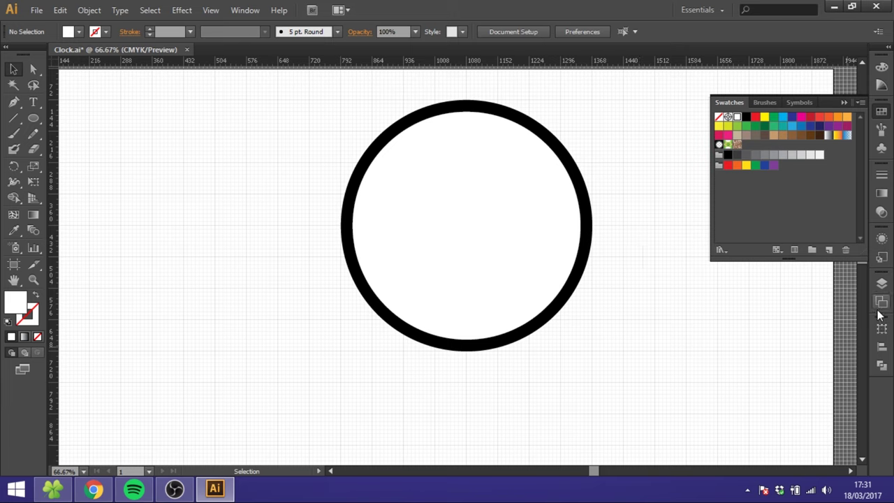
pyautogui.click(881, 283)
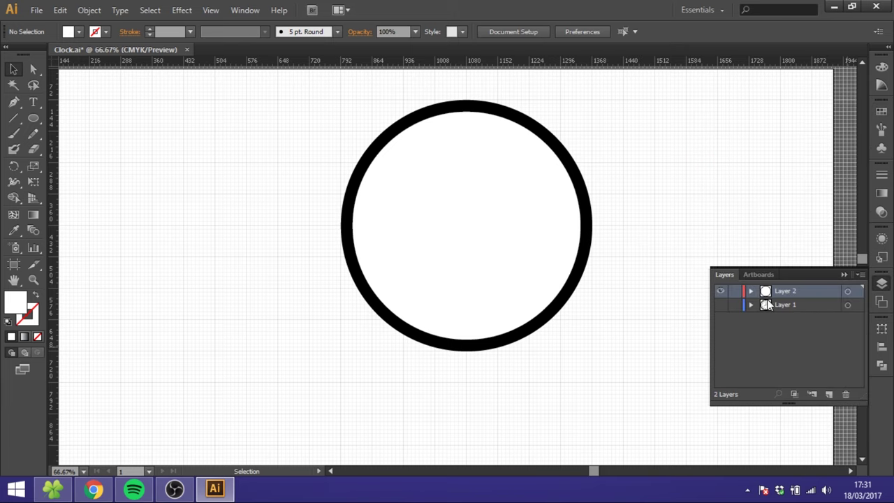
pyautogui.click(734, 292)
# Step: Add a new Layer 3 on top and switch on Overprint Preview
pyautogui.click(829, 395)
pyautogui.click(211, 10)
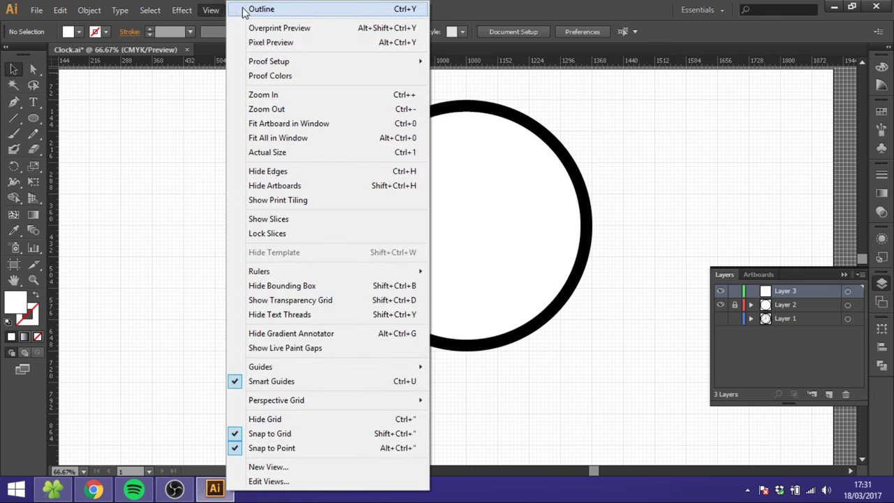
pyautogui.click(307, 31)
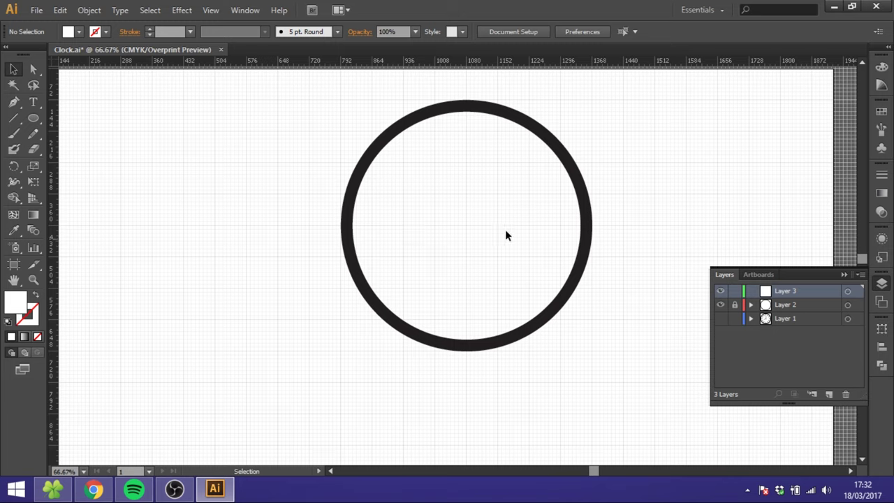
# Step: Draw a short horizontal 7 pt black tick just inside the ring's left edge
pyautogui.click(17, 122)
pyautogui.click(67, 119)
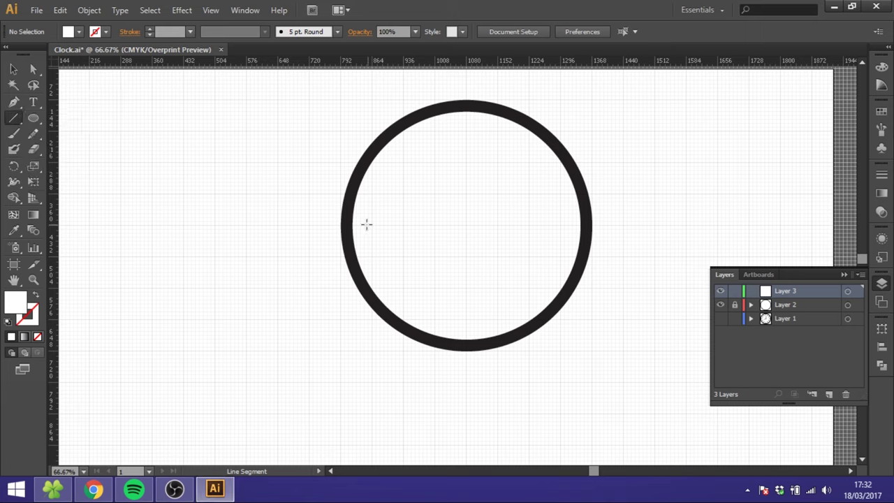
pyautogui.moveTo(363, 224); pyautogui.dragTo(384, 225)
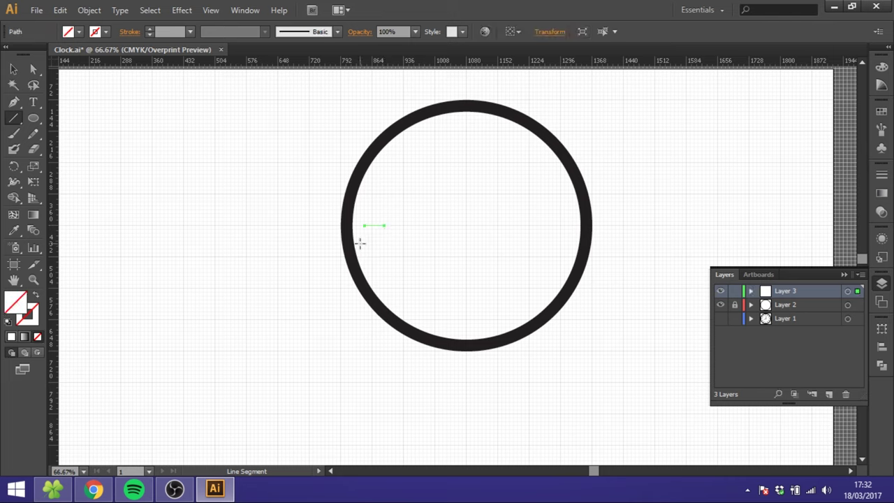
pyautogui.click(148, 30)
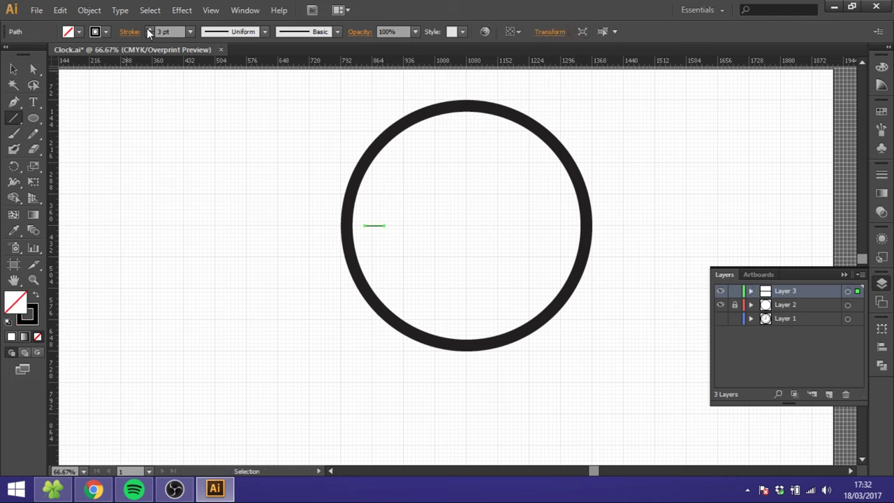
pyautogui.click(149, 29)
pyautogui.click(13, 69)
pyautogui.click(295, 276)
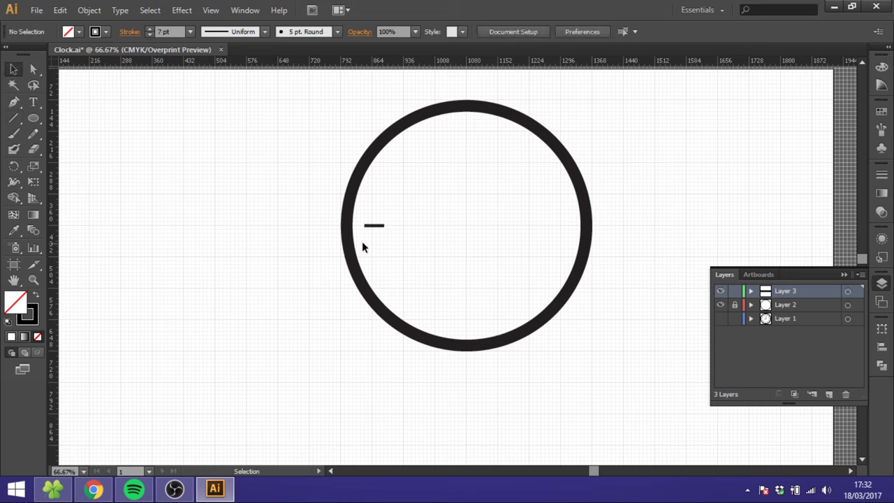
pyautogui.click(373, 228)
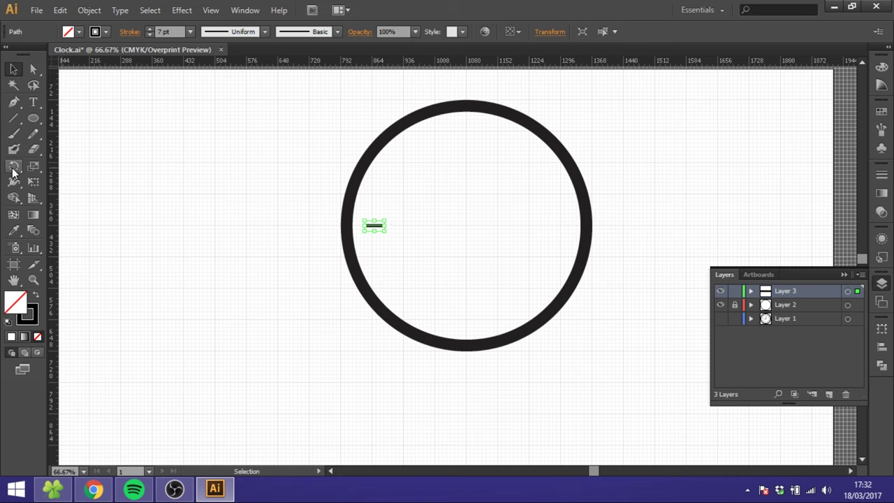
# Step: Set the rotation centre at the ring's middle and enter a 30° angle with preview
pyautogui.click(12, 168)
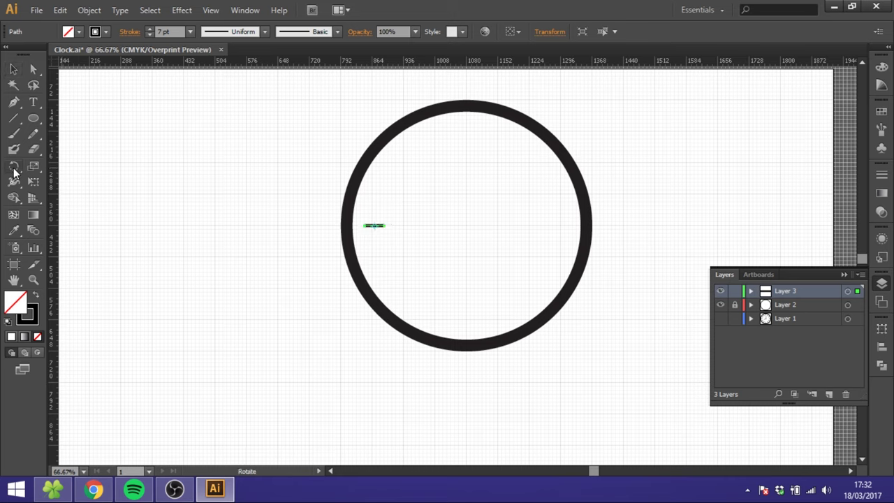
pyautogui.keyDown('alt'); pyautogui.click(467, 226); pyautogui.keyUp('alt')
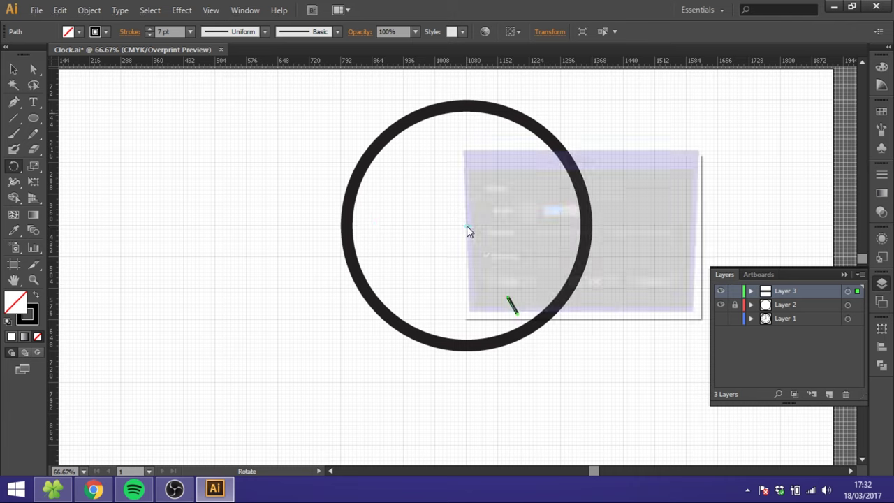
pyautogui.moveTo(533, 167); pyautogui.dragTo(694, 126)
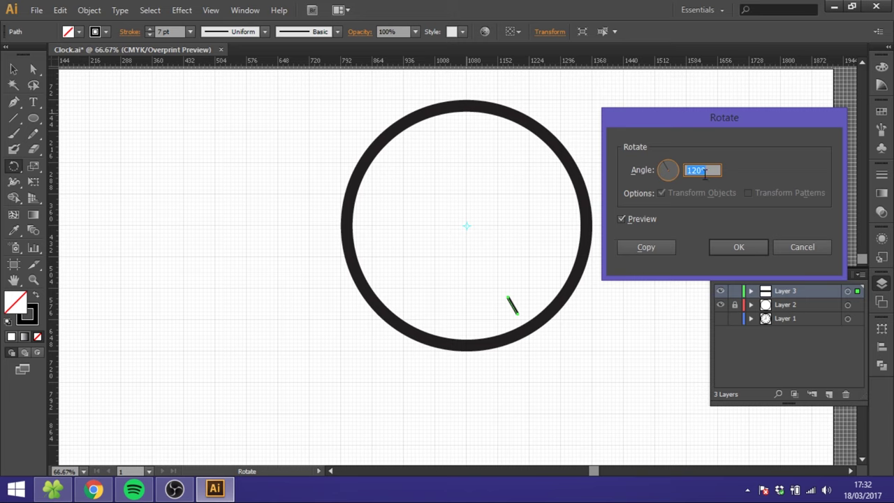
pyautogui.write('30')
pyautogui.click(621, 219)
pyautogui.click(621, 219)
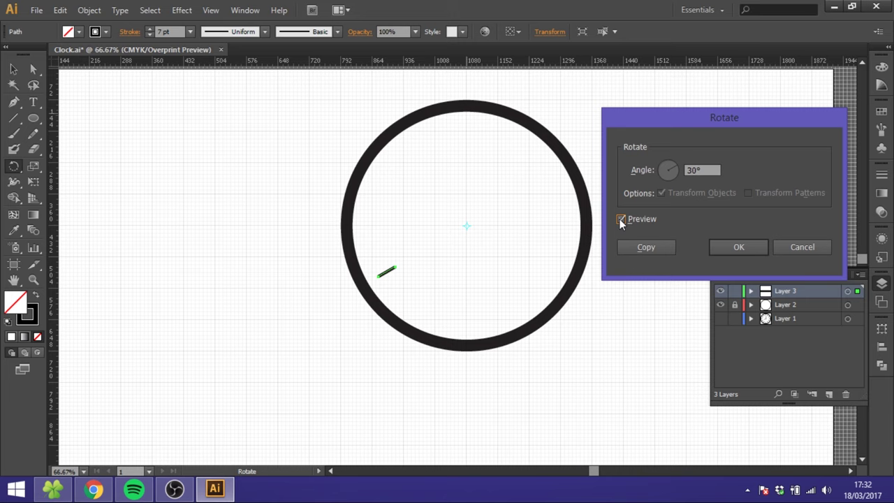
pyautogui.click(621, 219)
pyautogui.click(621, 219)
pyautogui.click(621, 219)
# Step: Copy the tick at 30° and repeat with Ctrl+D until twelve hour marks circle the face
pyautogui.click(644, 247)
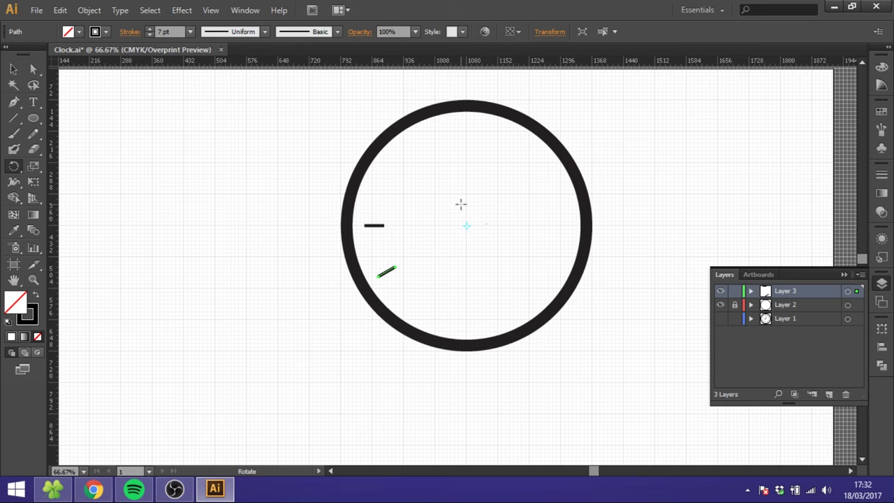
pyautogui.press('ctrl')
pyautogui.hotkey('ctrl', 'd')
pyautogui.hotkey('ctrl', 'd')
pyautogui.hotkey('ctrl', 'd')
pyautogui.hotkey('ctrl', 'd')
pyautogui.hotkey('ctrl', 'd')
pyautogui.hotkey('ctrl', 'd')
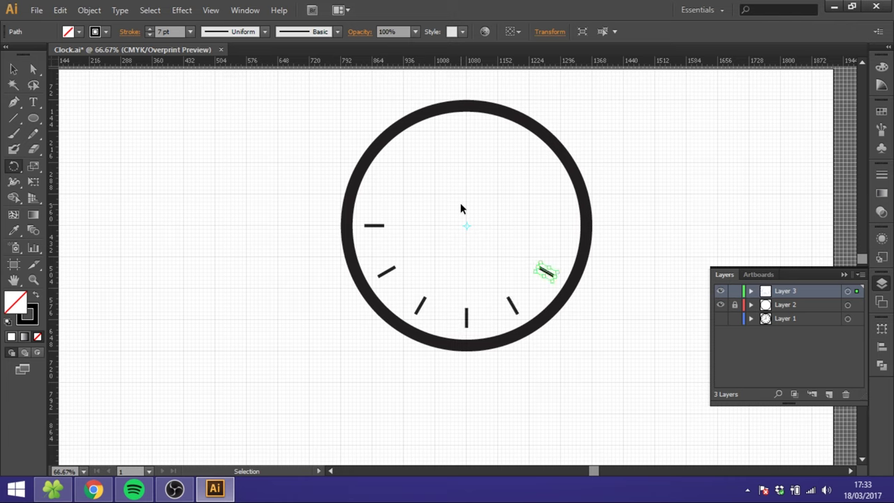
pyautogui.hotkey('ctrl', 'd')
pyautogui.hotkey('ctrl', 'd')
pyautogui.hotkey('ctrl', 'd')
pyautogui.hotkey('ctrl', 'd')
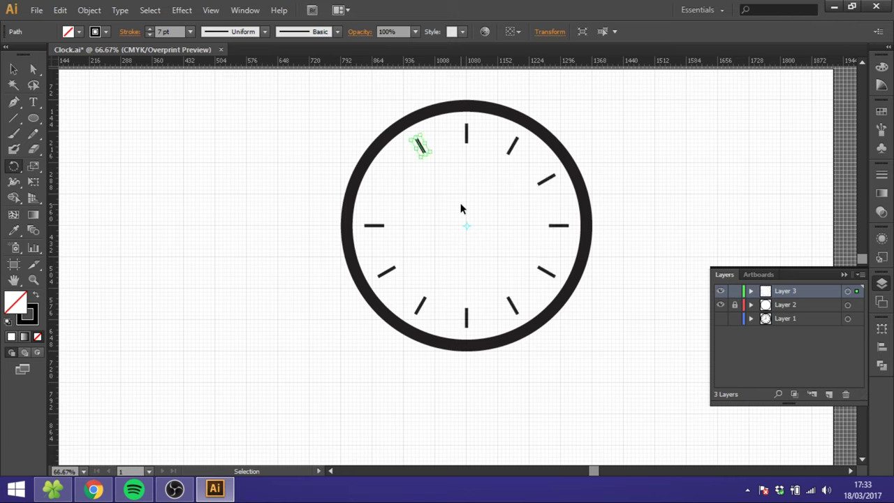
pyautogui.click(13, 68)
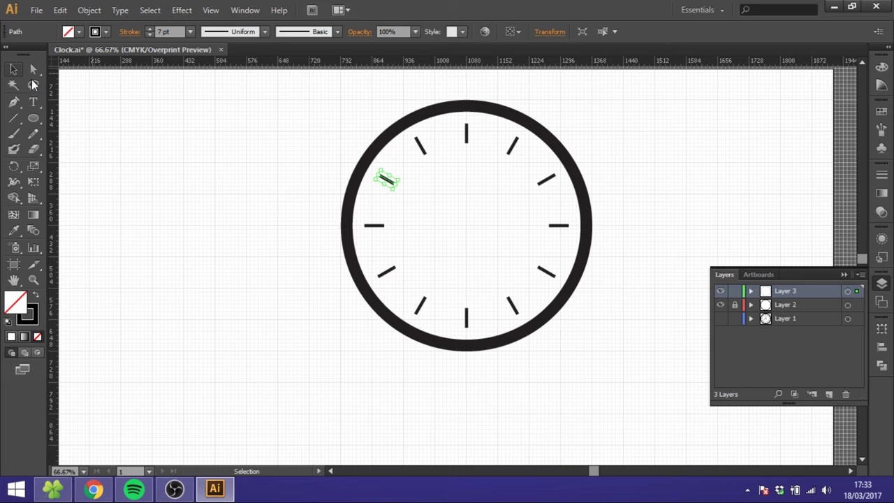
pyautogui.click(279, 184)
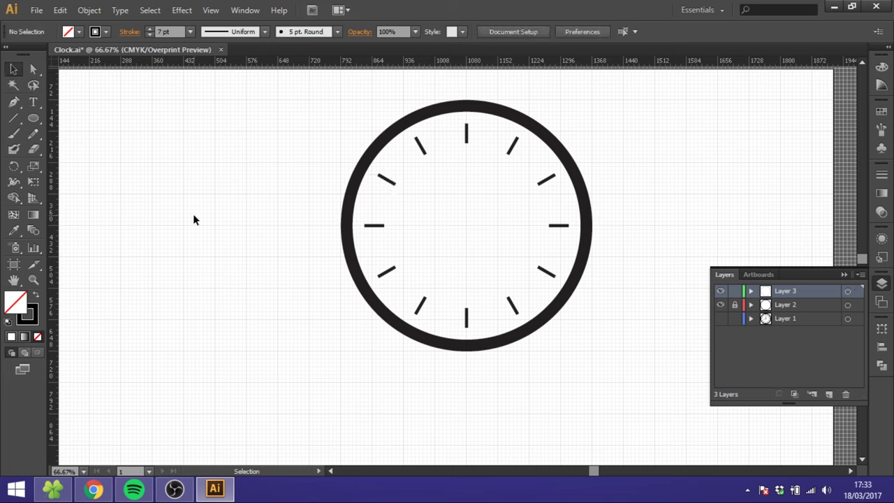
# Step: Draw a vertical line from just below the 12 o'clock tick down to the clock centre
pyautogui.click(15, 120)
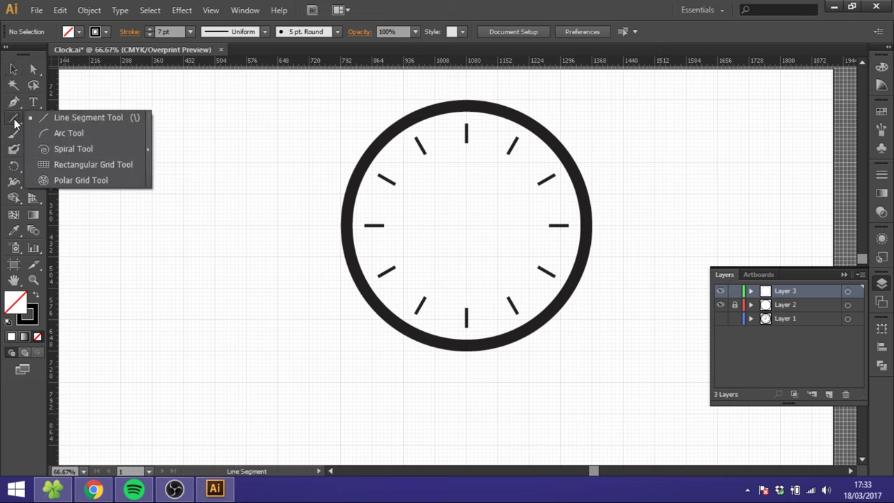
pyautogui.click(61, 118)
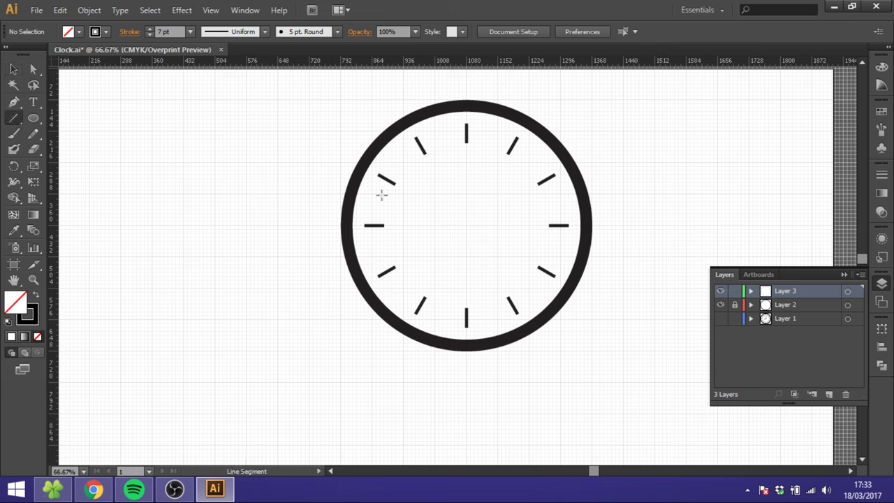
pyautogui.click(14, 117)
pyautogui.moveTo(466, 155); pyautogui.dragTo(466, 226)
pyautogui.moveTo(466, 225); pyautogui.dragTo(467, 241)
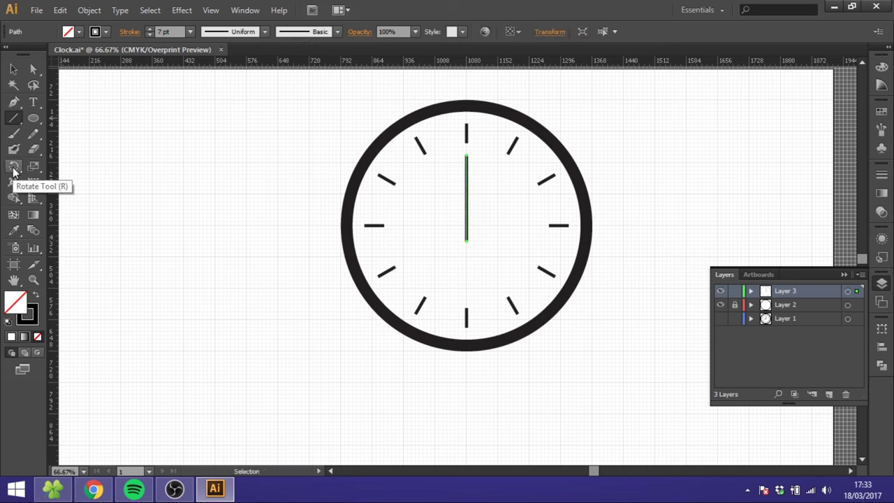
pyautogui.click(13, 167)
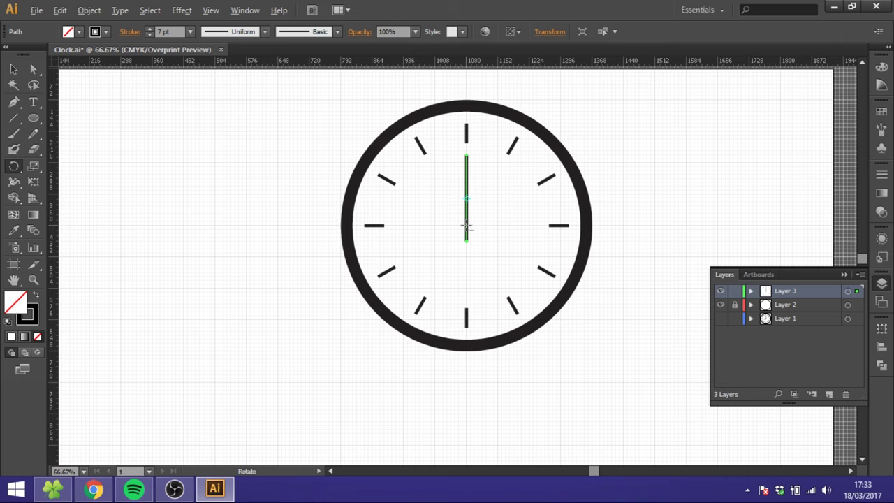
# Step: Pivot the hand at its base and set a 120° rotation angle in the Rotate dialog
pyautogui.keyDown('alt'); pyautogui.click(467, 226); pyautogui.keyUp('alt')
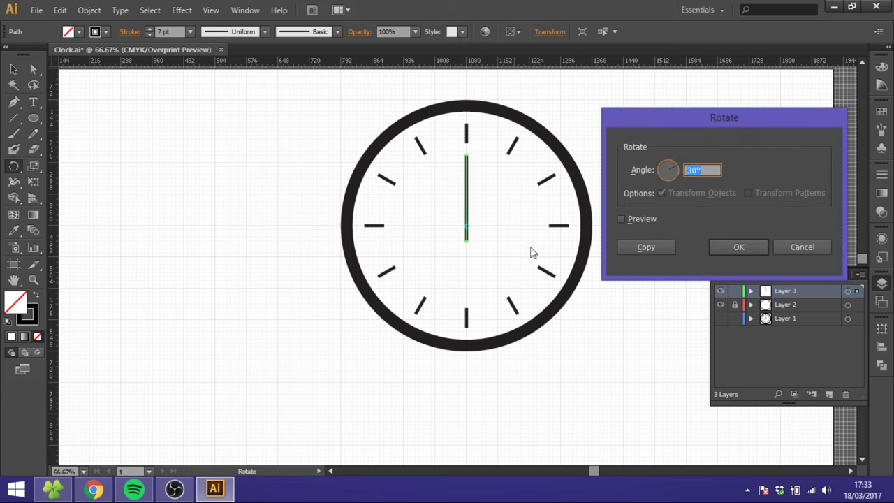
pyautogui.click(621, 220)
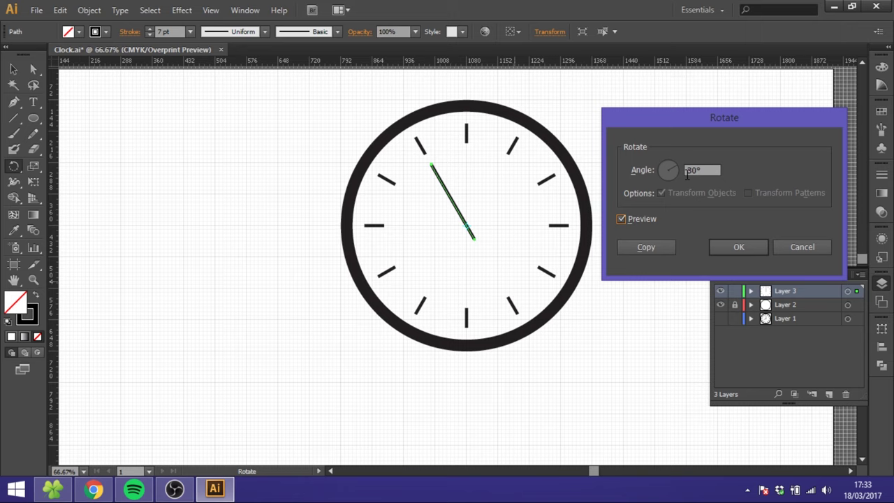
pyautogui.moveTo(703, 170); pyautogui.dragTo(672, 170)
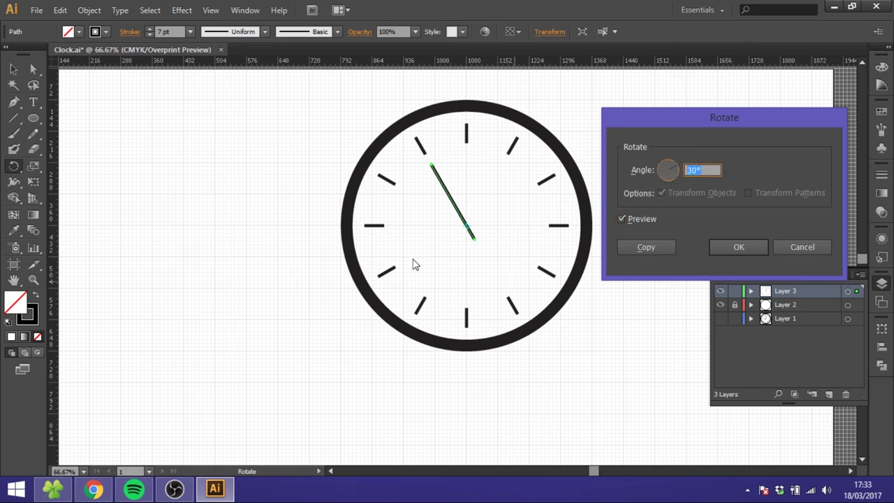
pyautogui.write('120')
pyautogui.click(622, 220)
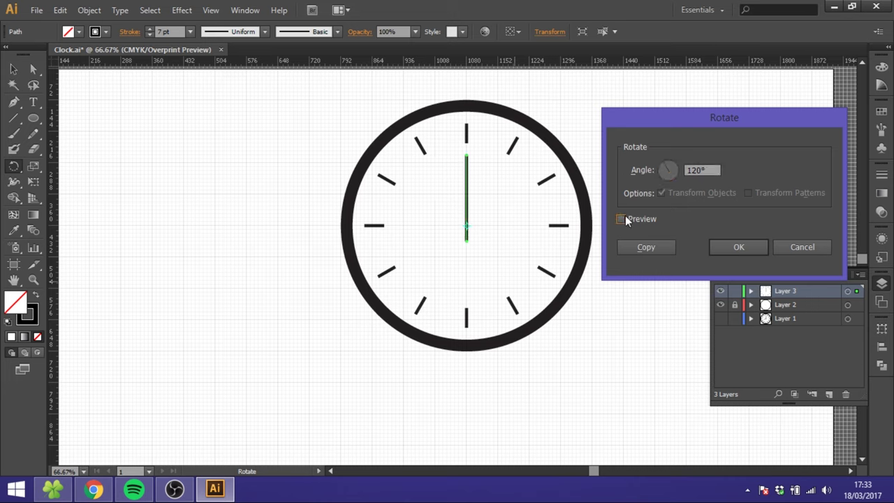
pyautogui.click(622, 219)
pyautogui.click(622, 219)
# Step: Create the 120° hand copy pointing to eight o'clock and zoom in on the hands
pyautogui.click(649, 247)
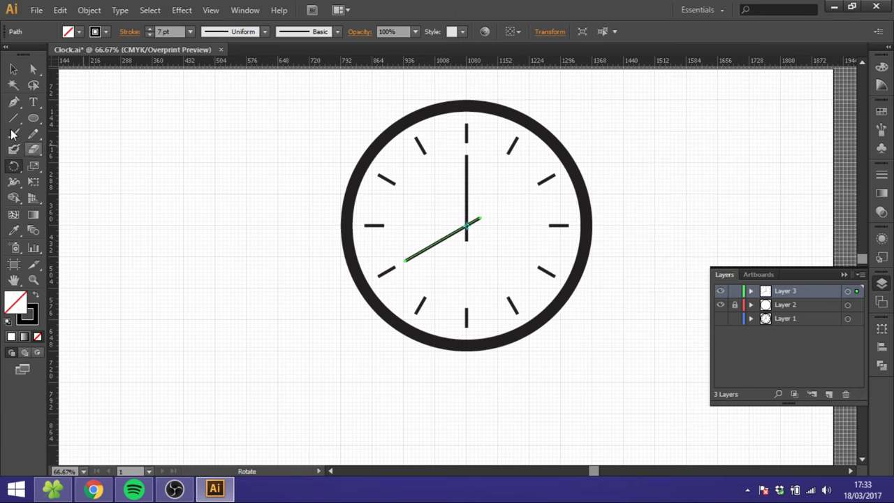
pyautogui.click(13, 69)
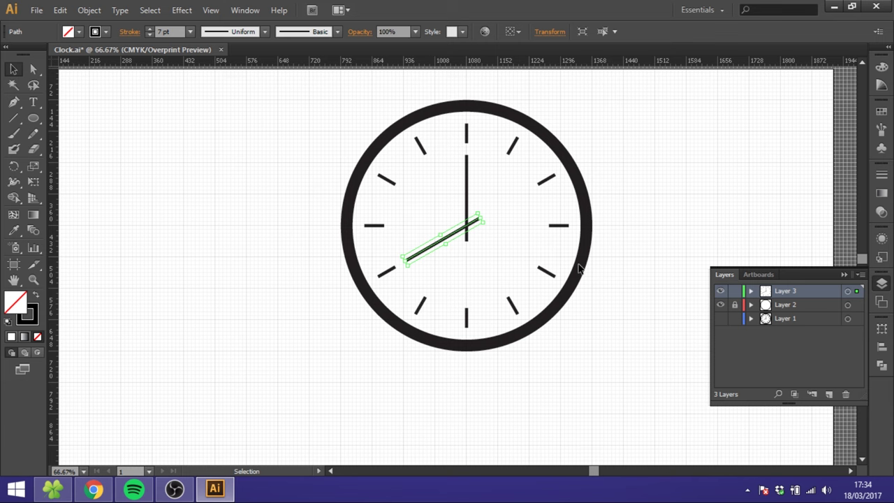
pyautogui.click(33, 279)
pyautogui.click(482, 250)
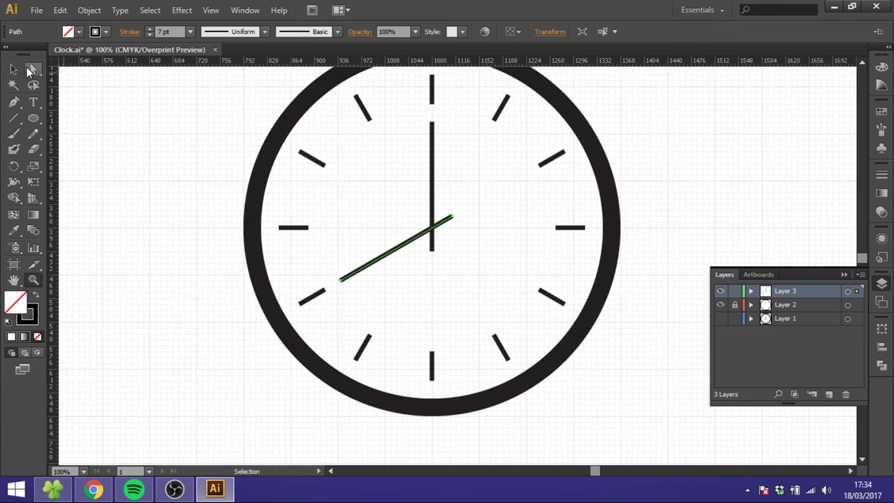
# Step: Drag the 8 o'clock hand's outer end toward the centre to make the shorter hour hand
pyautogui.click(13, 69)
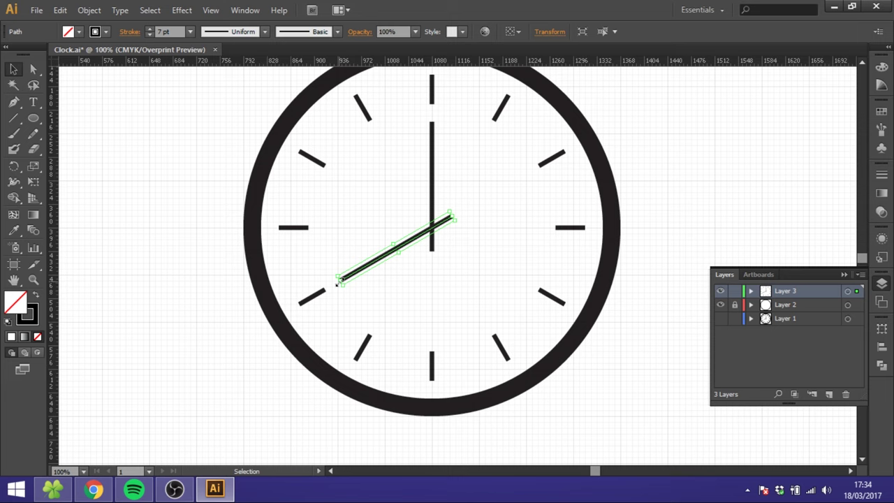
pyautogui.moveTo(340, 279); pyautogui.dragTo(372, 261)
pyautogui.click(484, 242)
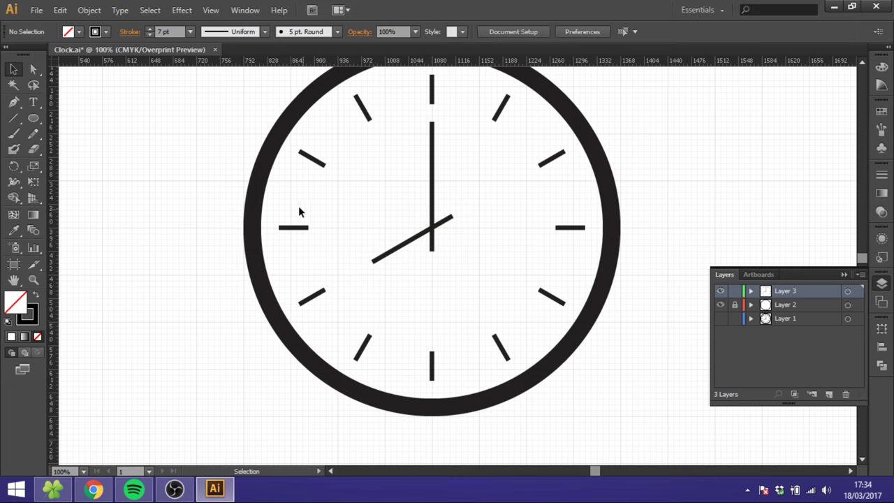
pyautogui.scroll(1, 420, 229)
pyautogui.scroll(1, 459, 255)
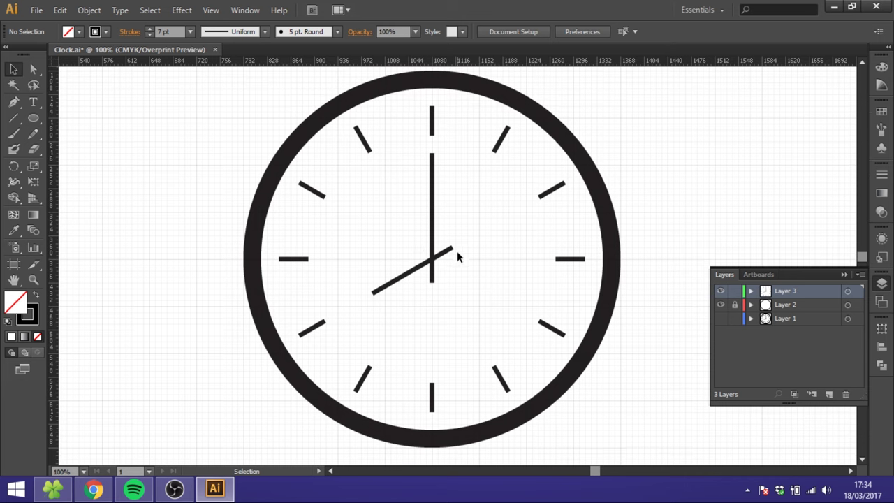
# Step: Uncheck View > Overprint Preview so the clock shows solid black on white, viewed at 66.67%
pyautogui.click(212, 11)
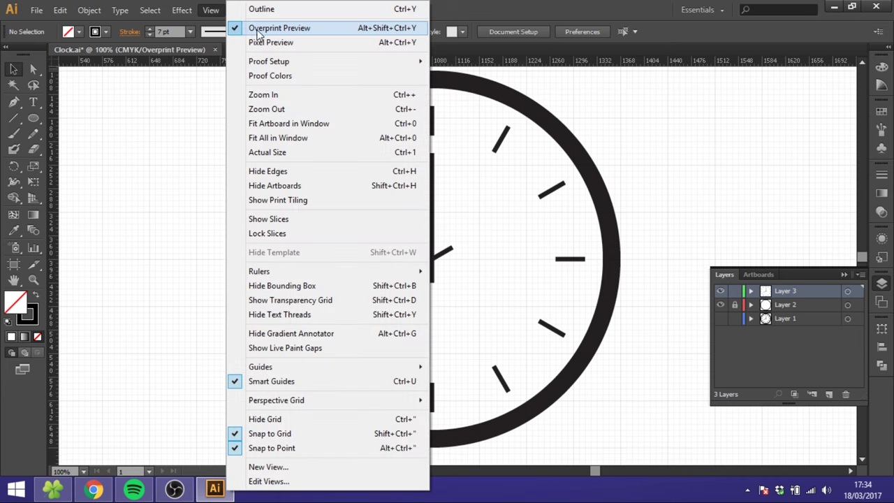
pyautogui.click(288, 33)
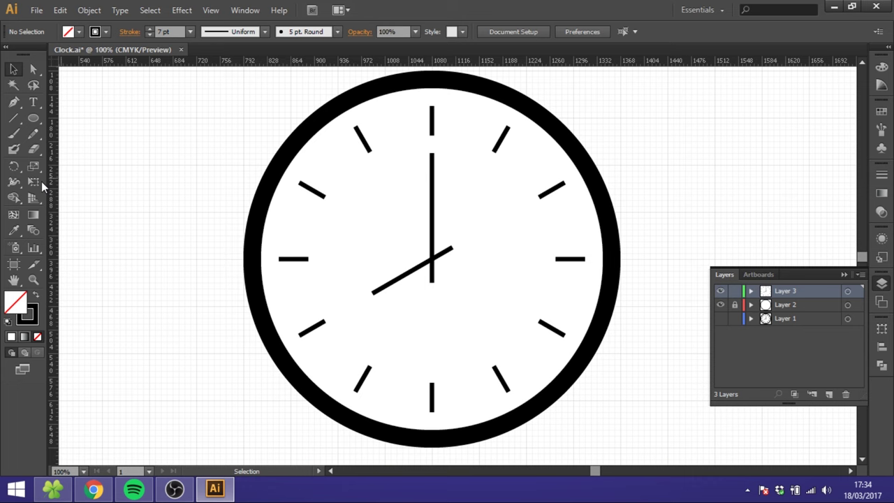
pyautogui.click(33, 280)
pyautogui.keyDown('alt'); pyautogui.click(424, 215); pyautogui.keyUp('alt')
pyautogui.keyDown('alt'); pyautogui.click(449, 218); pyautogui.keyUp('alt')
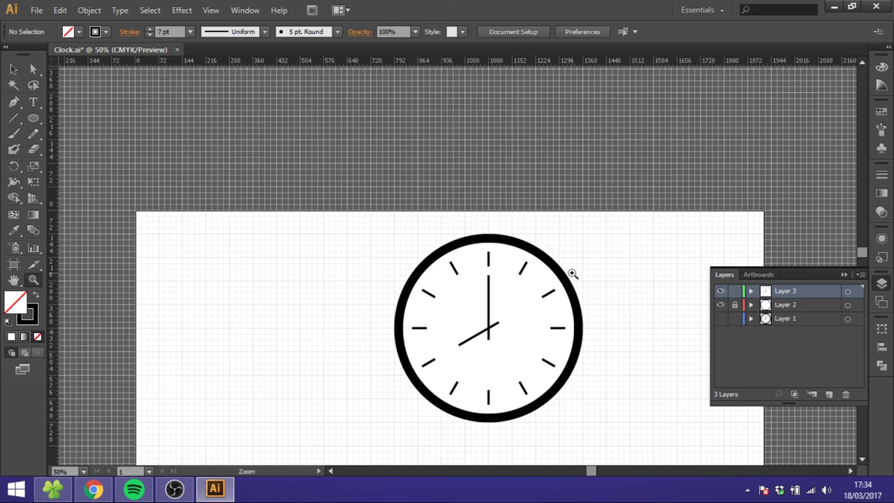
pyautogui.scroll(-3, 573, 274)
pyautogui.click(545, 261)
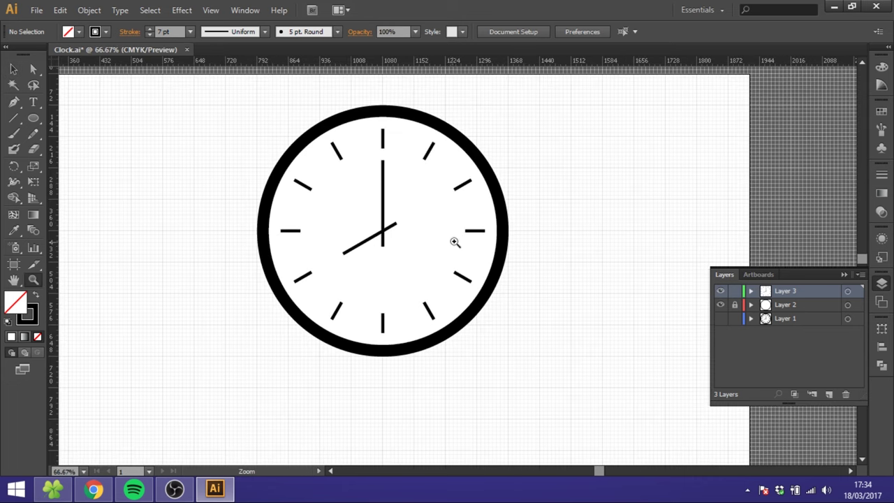